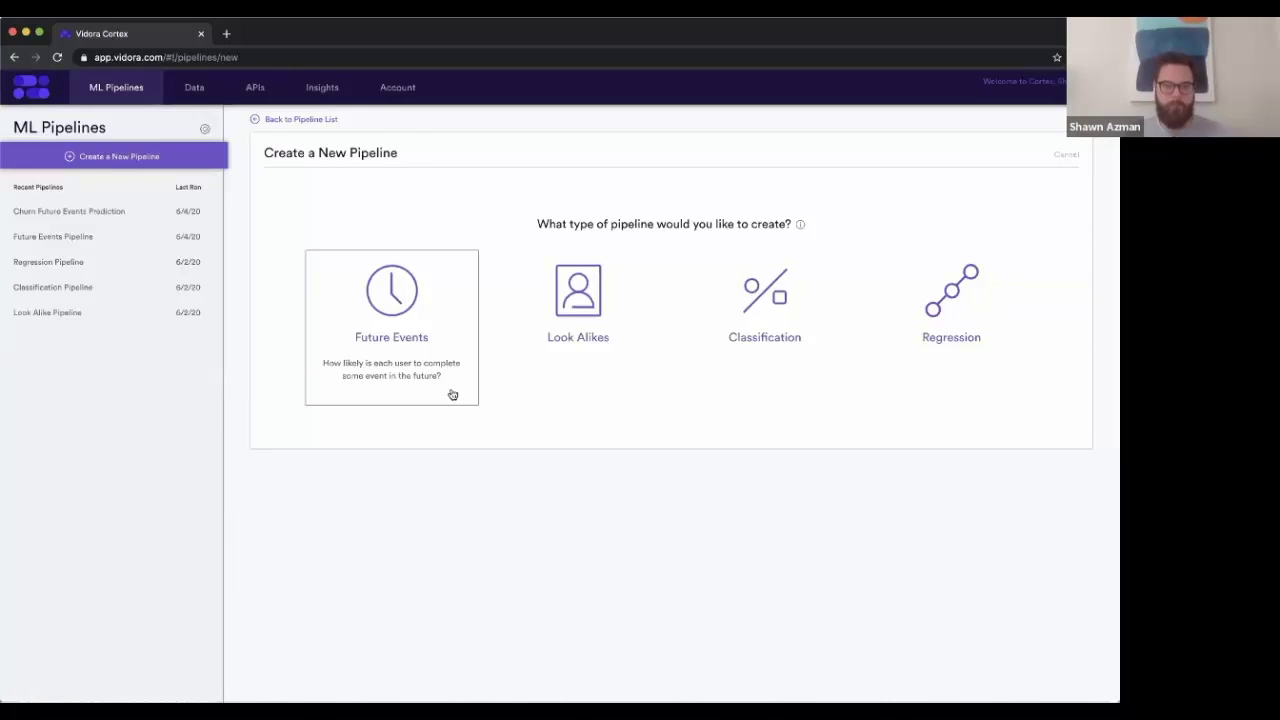
# Step: Choose Future Events as the type for the new pipeline
pyautogui.click(451, 394)
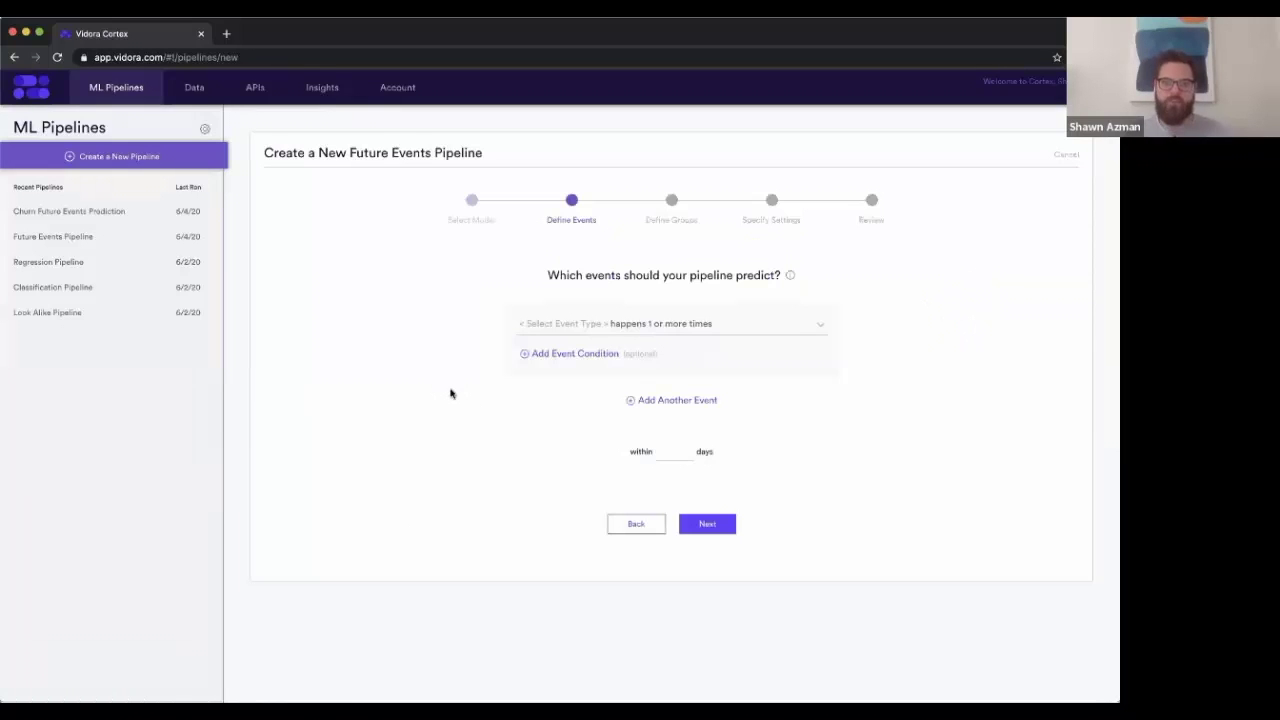
# Step: Set the predicted event to Any Event after trying Purchase, Search and Add To Cart
pyautogui.click(565, 328)
pyautogui.click(600, 378)
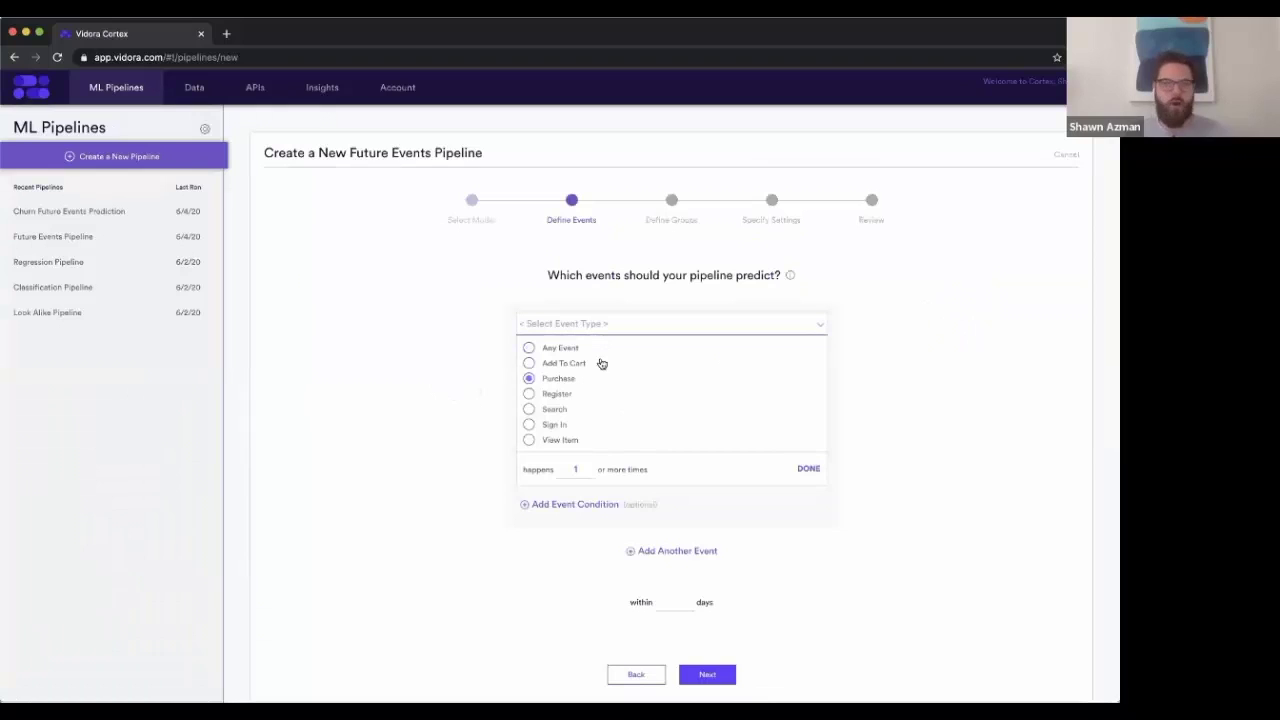
pyautogui.click(600, 409)
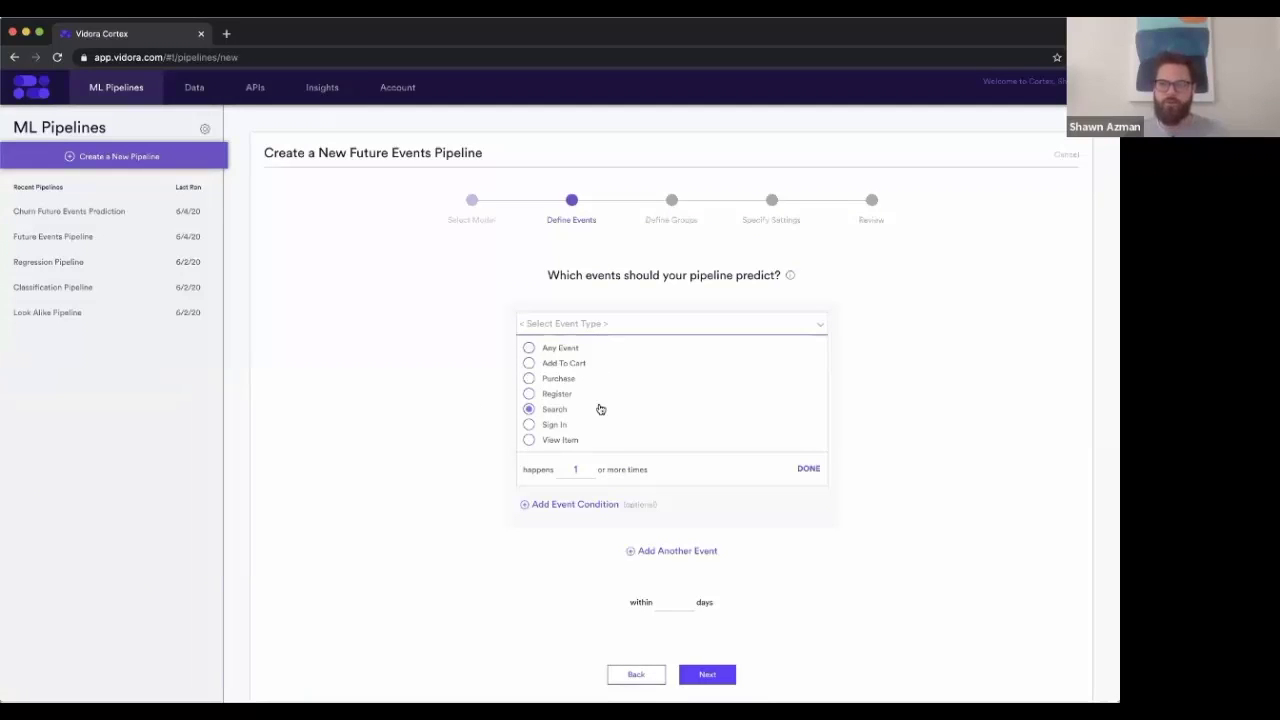
pyautogui.click(600, 409)
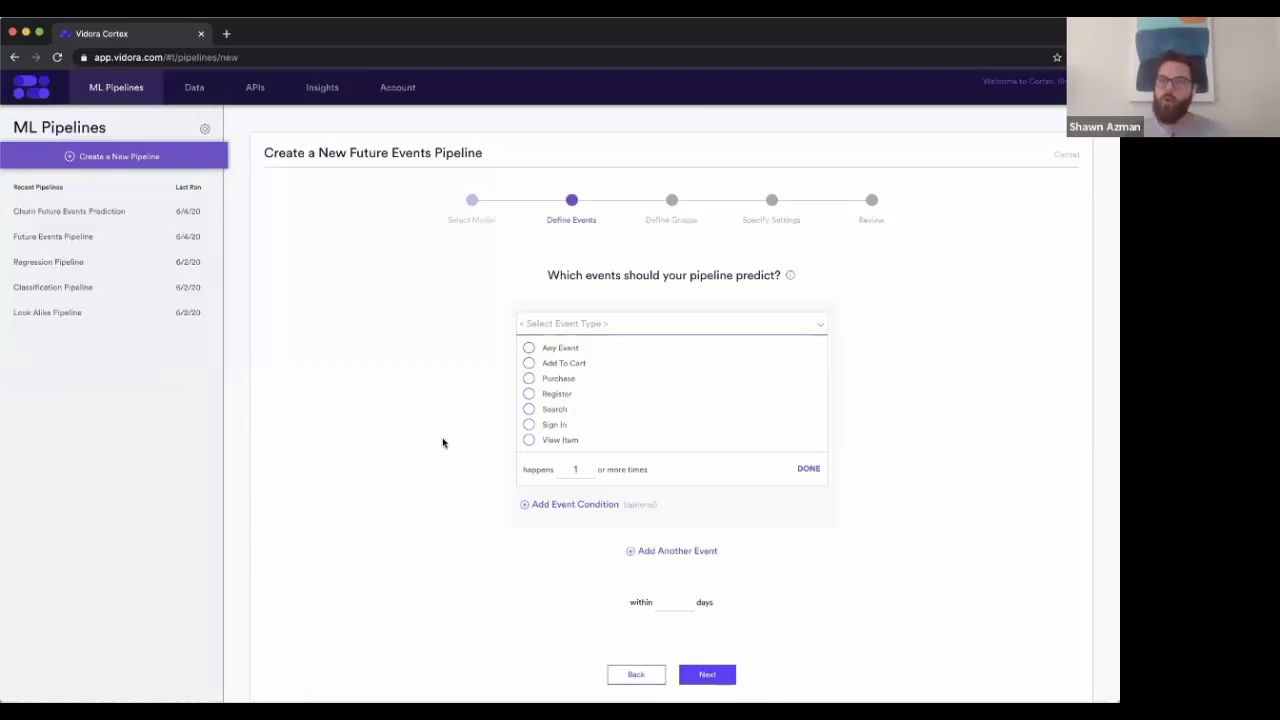
pyautogui.click(568, 381)
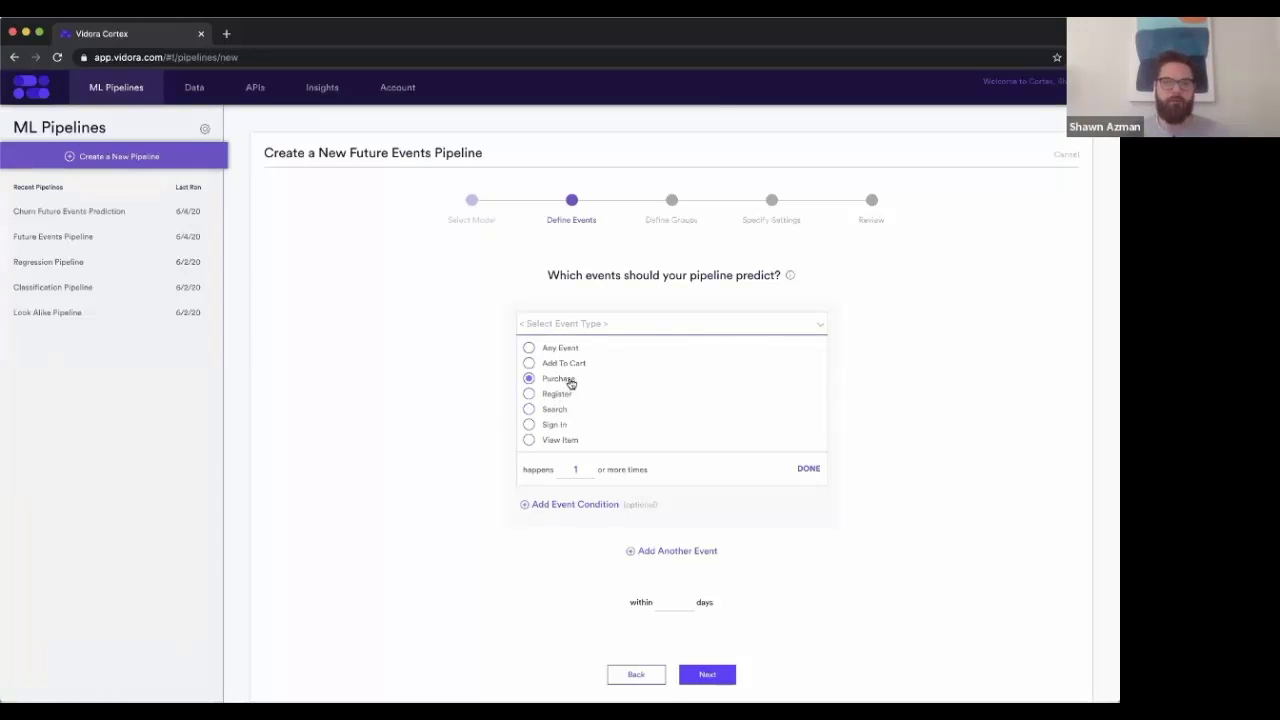
pyautogui.click(563, 366)
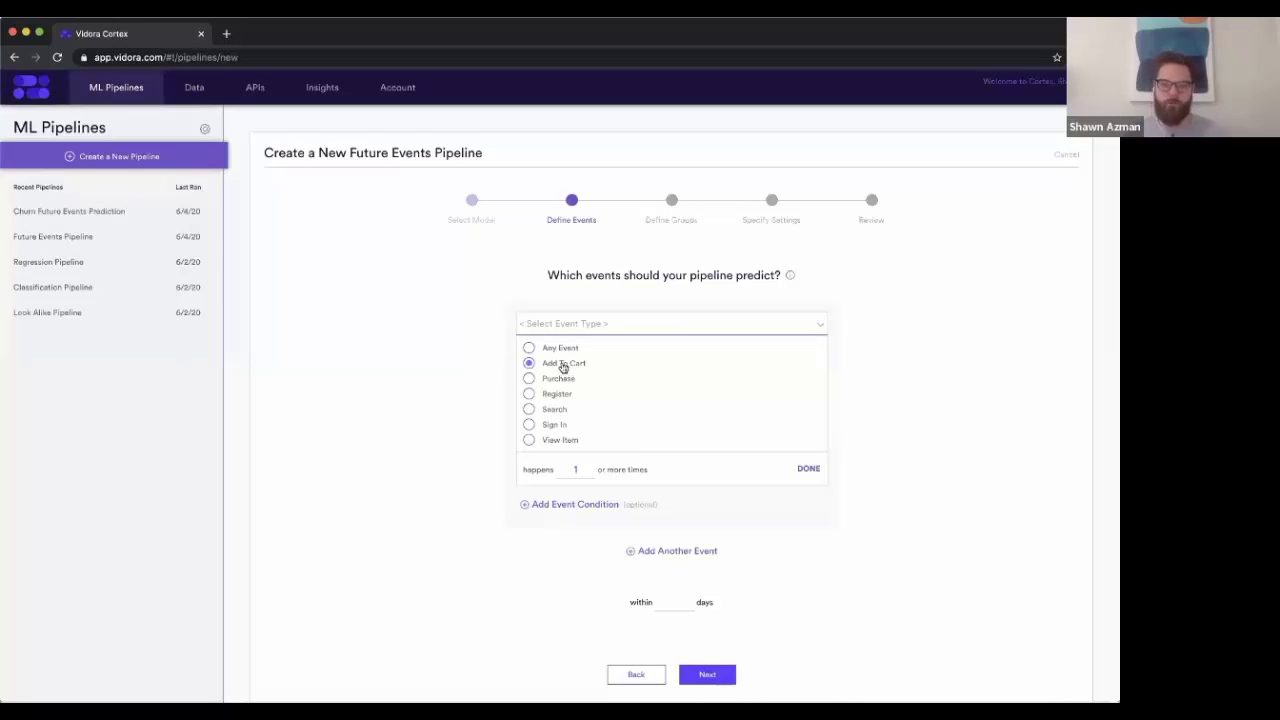
pyautogui.click(560, 349)
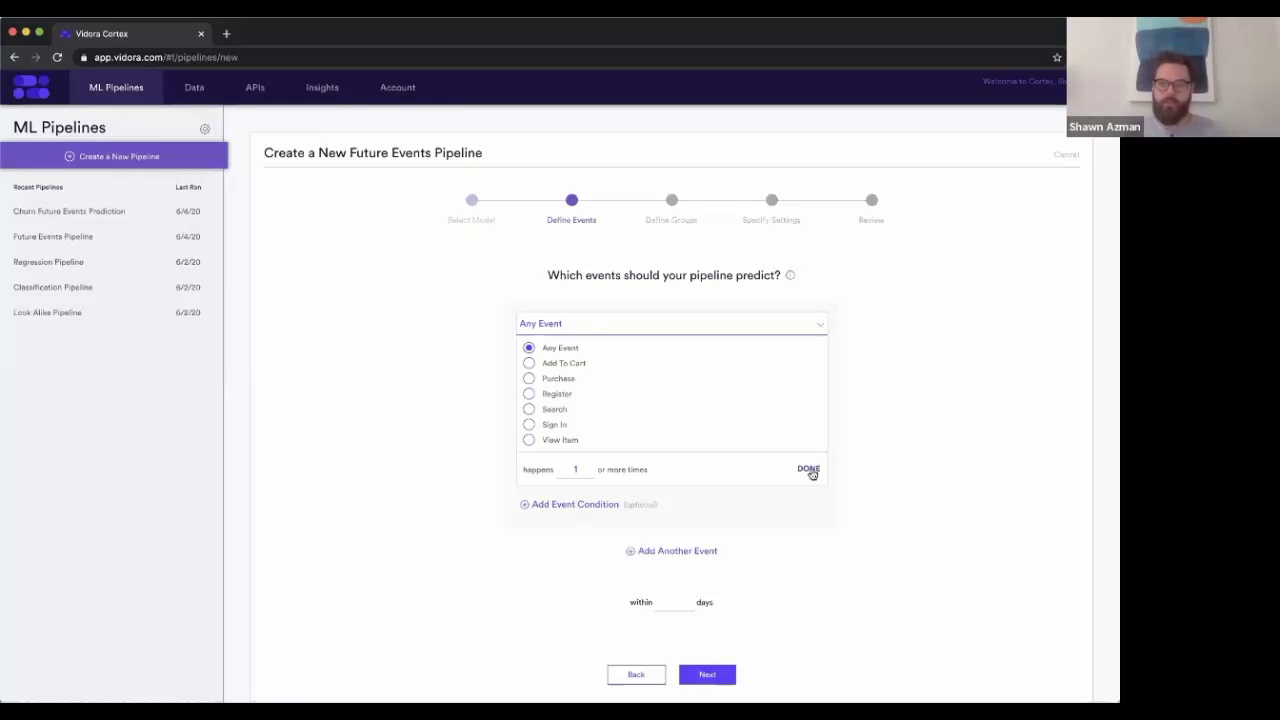
pyautogui.click(811, 470)
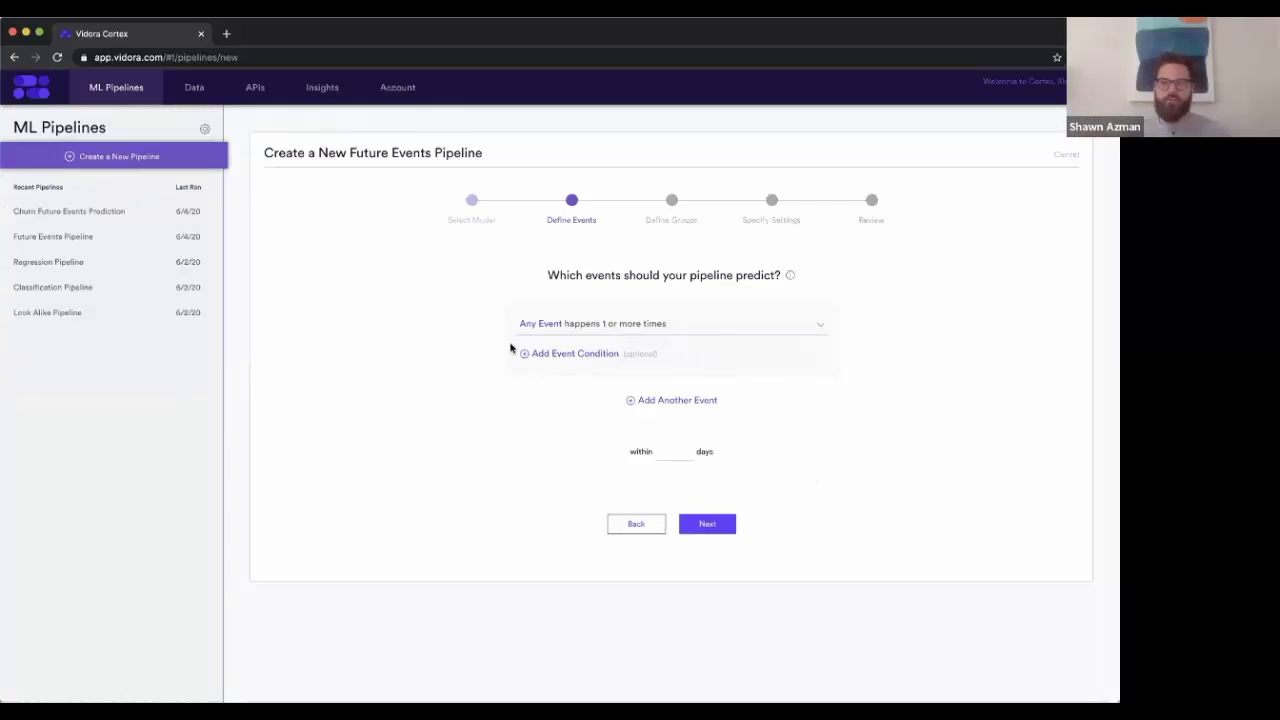
# Step: Set the prediction window to within 30 days and continue to user groups
pyautogui.click(683, 459)
pyautogui.write('30')
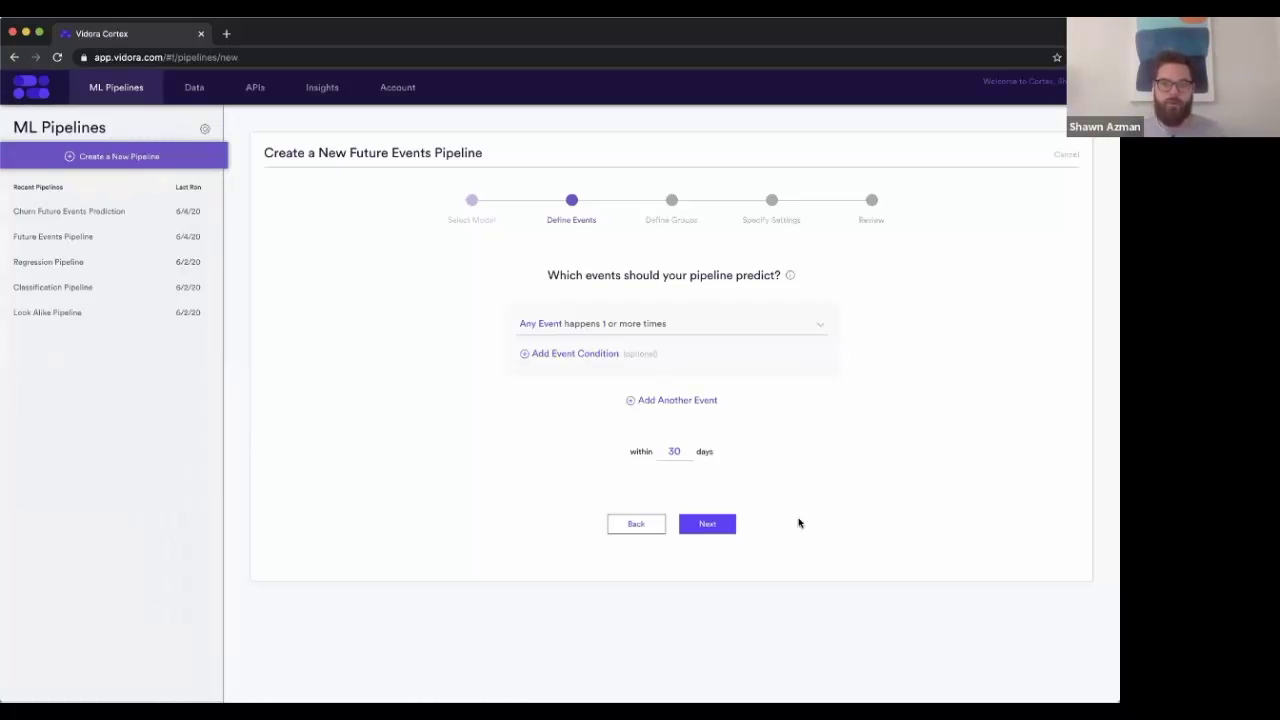
pyautogui.click(709, 524)
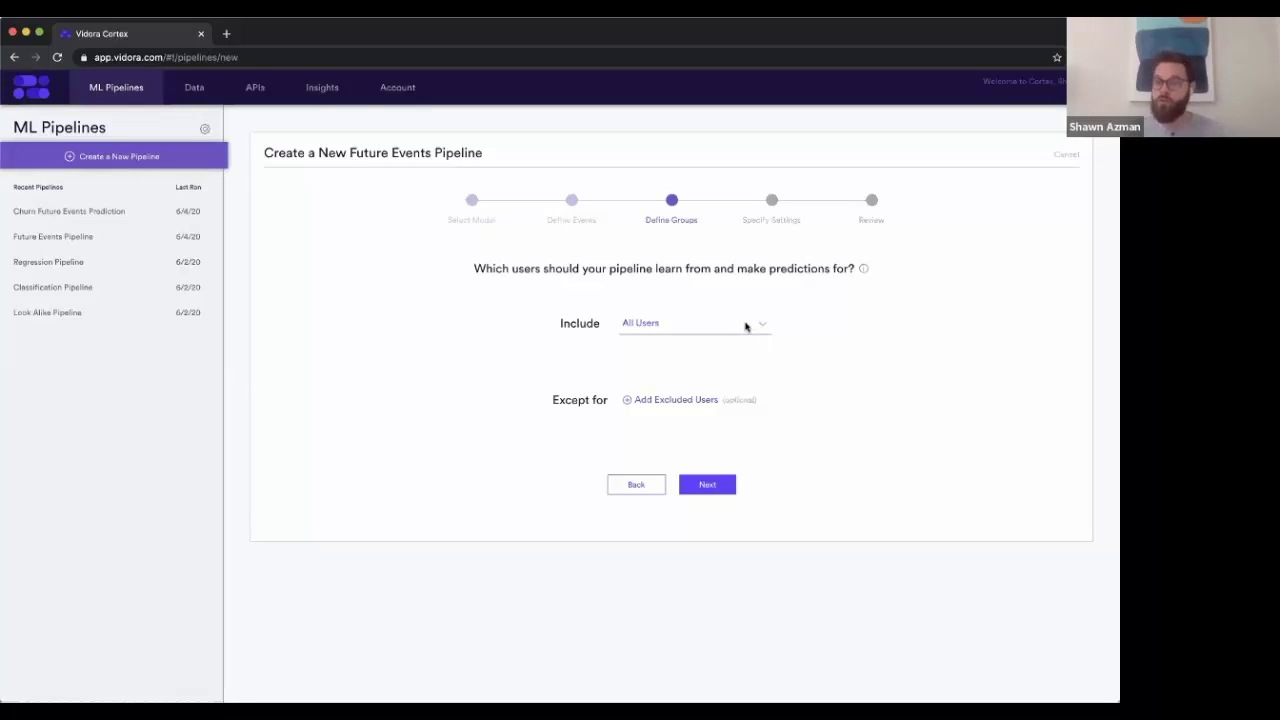
# Step: Try a Loyalty Member = True filter, then include All Users instead and continue
pyautogui.click(762, 326)
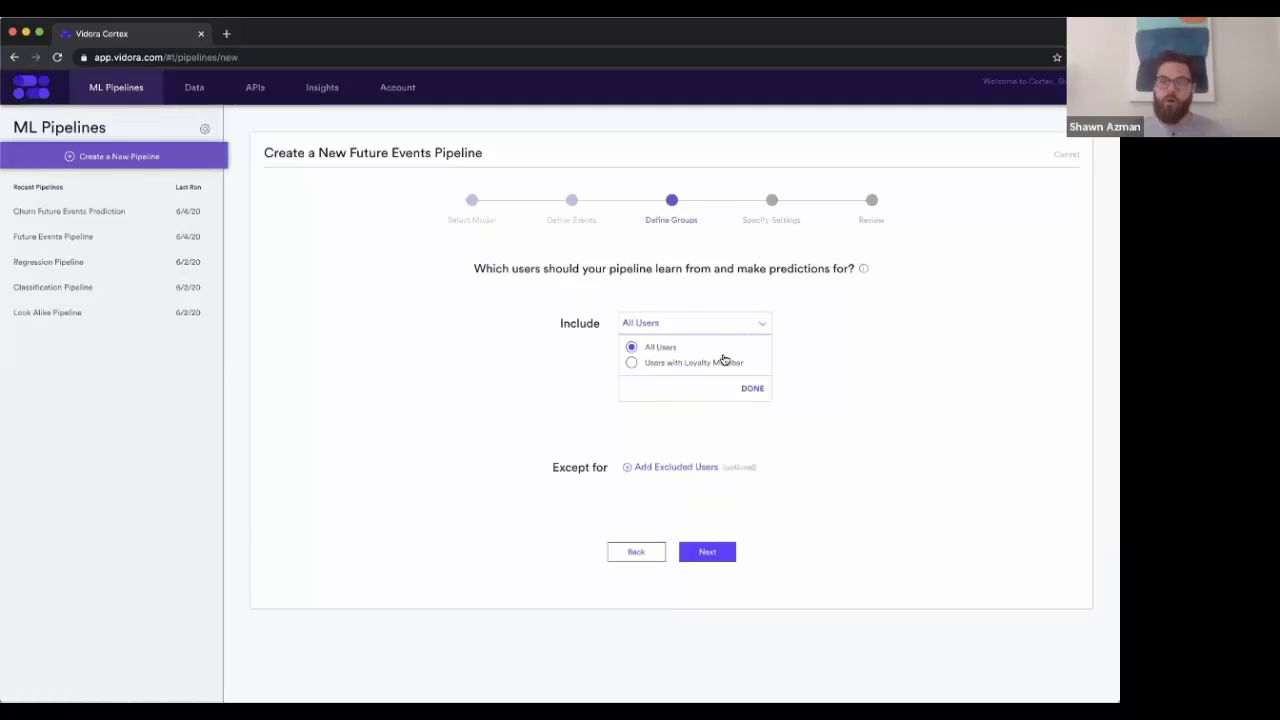
pyautogui.click(728, 363)
pyautogui.click(632, 348)
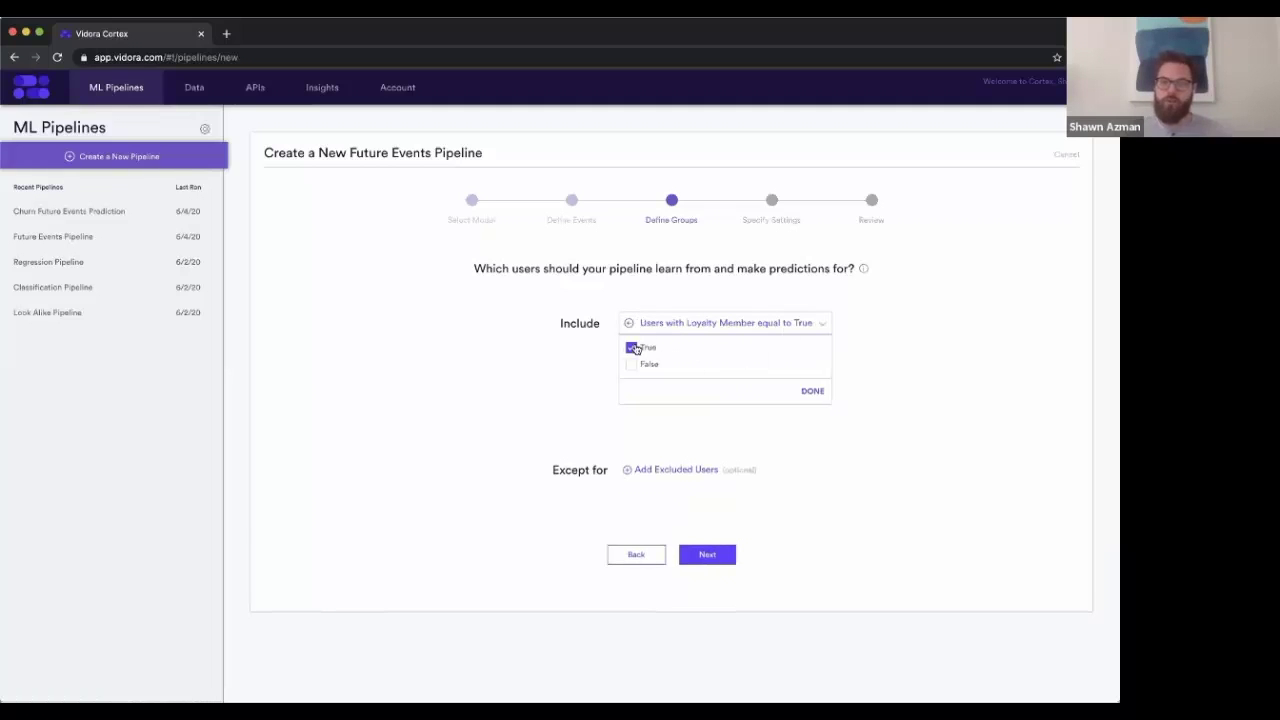
pyautogui.click(815, 391)
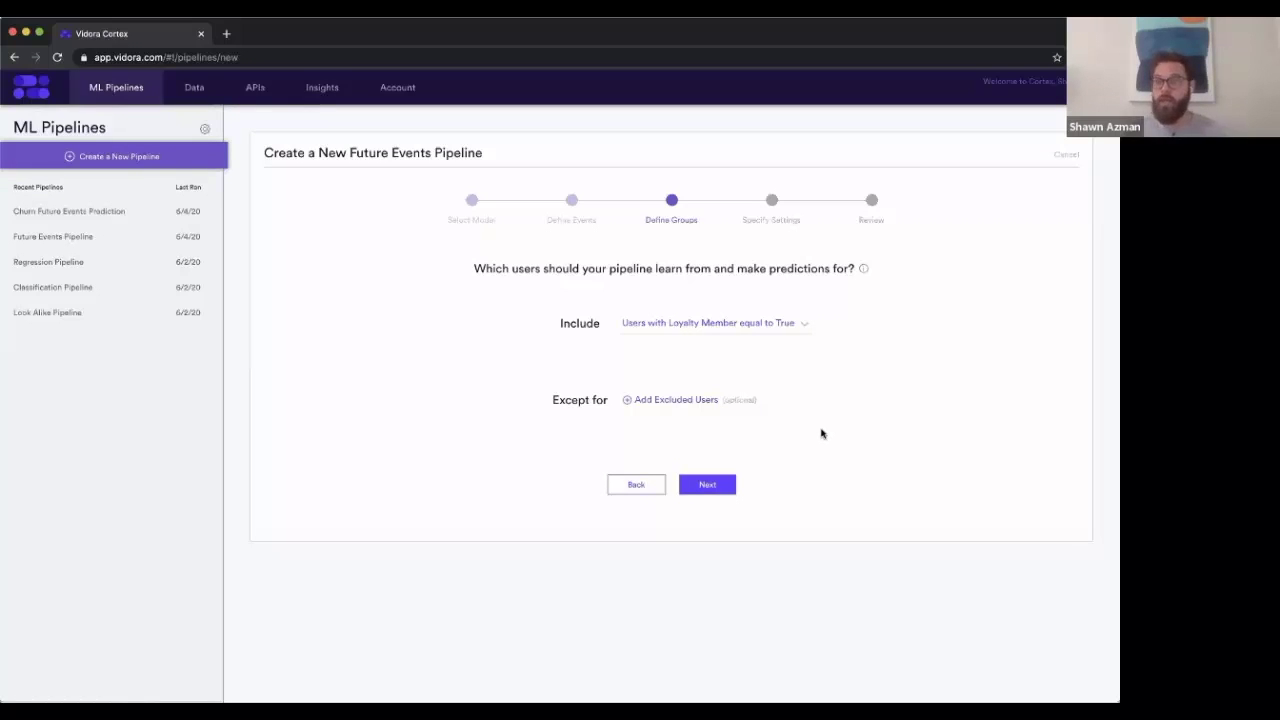
pyautogui.click(752, 334)
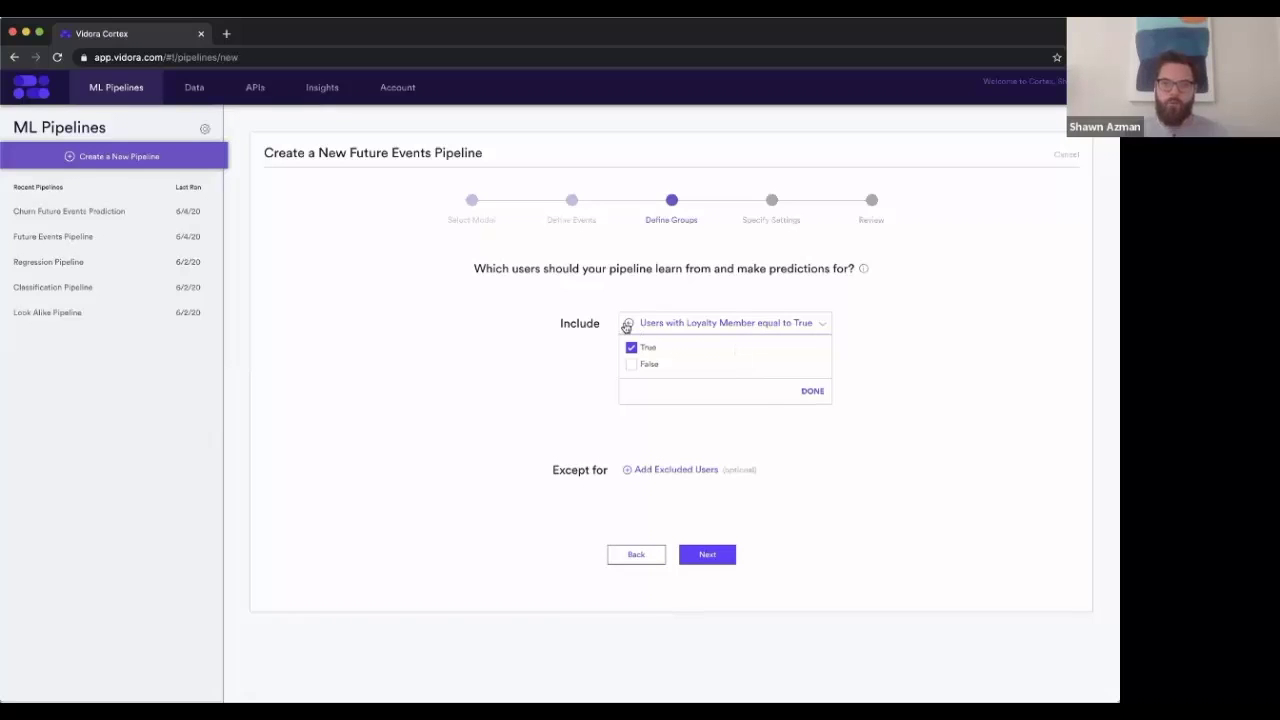
pyautogui.click(629, 323)
pyautogui.click(632, 349)
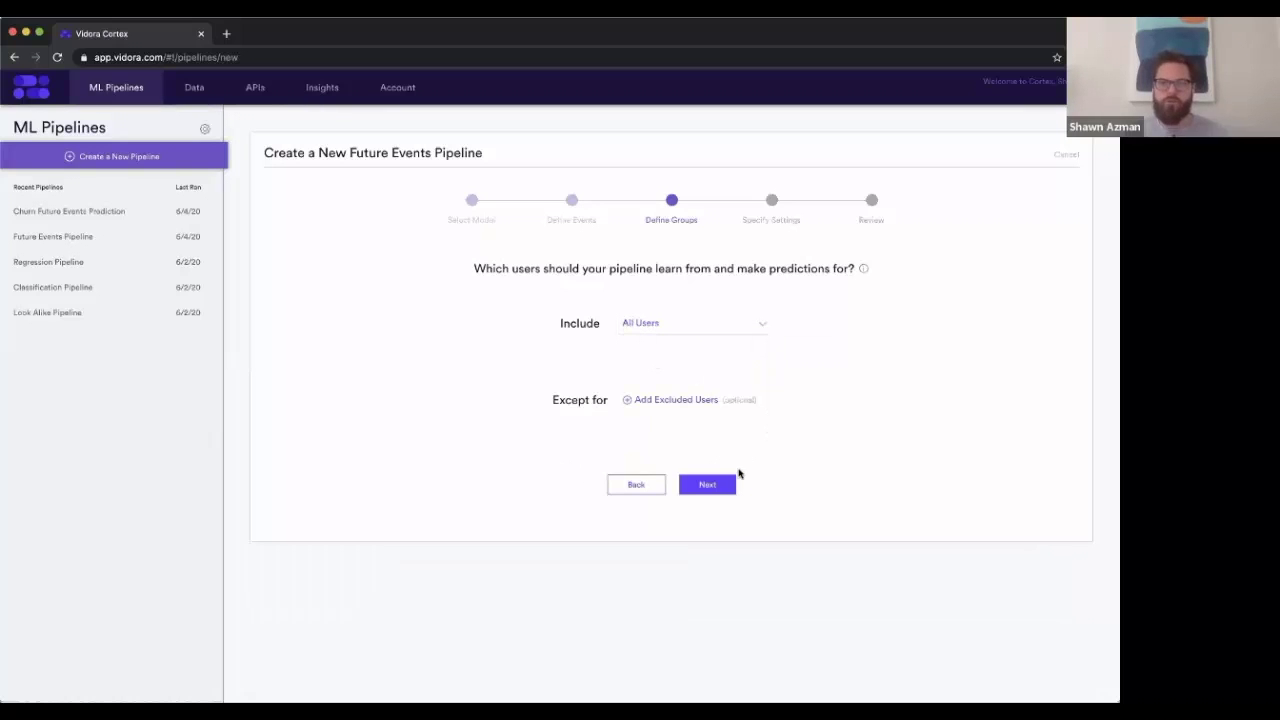
pyautogui.click(719, 485)
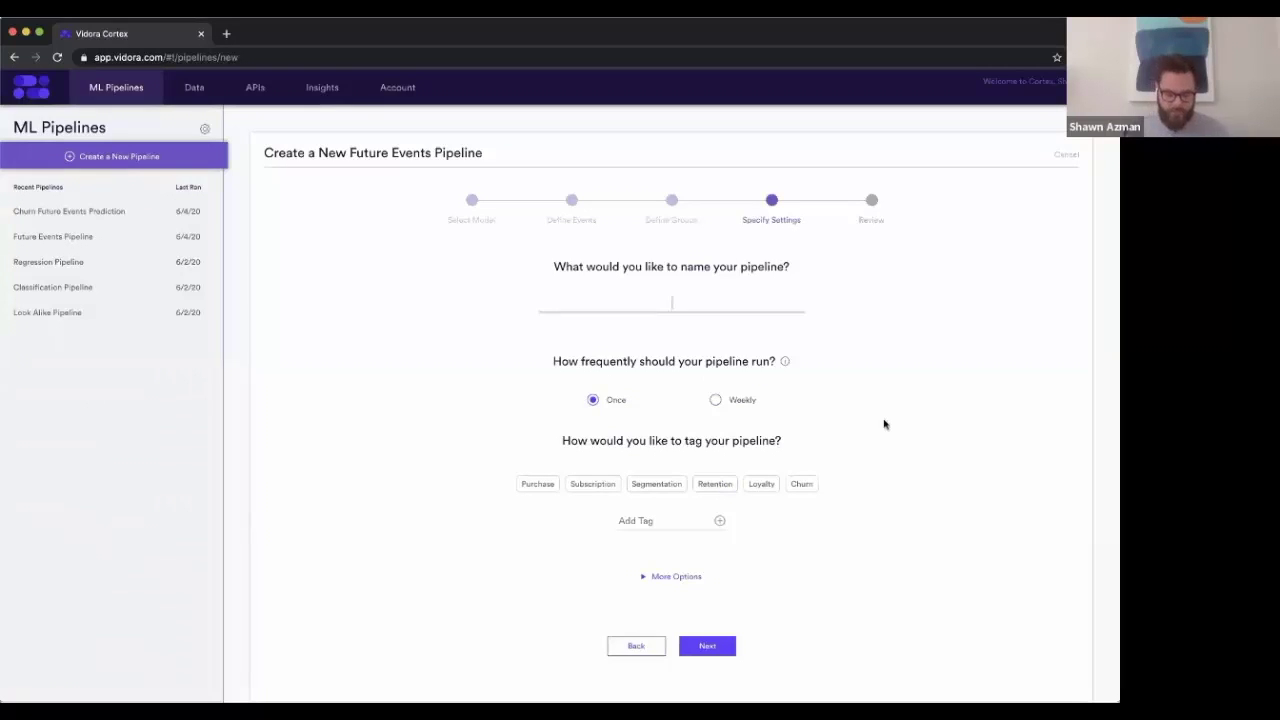
# Step: Name the pipeline 'Churn - Inactivity Prediction' and schedule it weekly on Sunday
pyautogui.write('Churn')
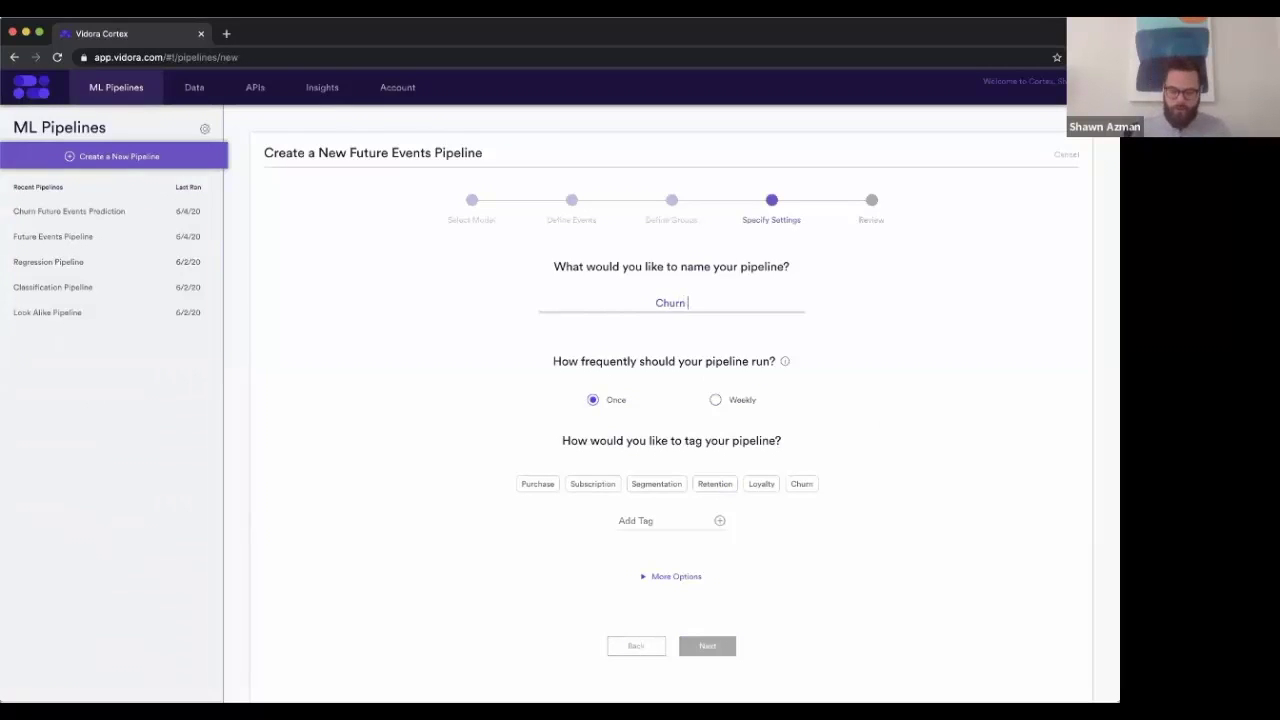
pyautogui.write(' - Inactivity')
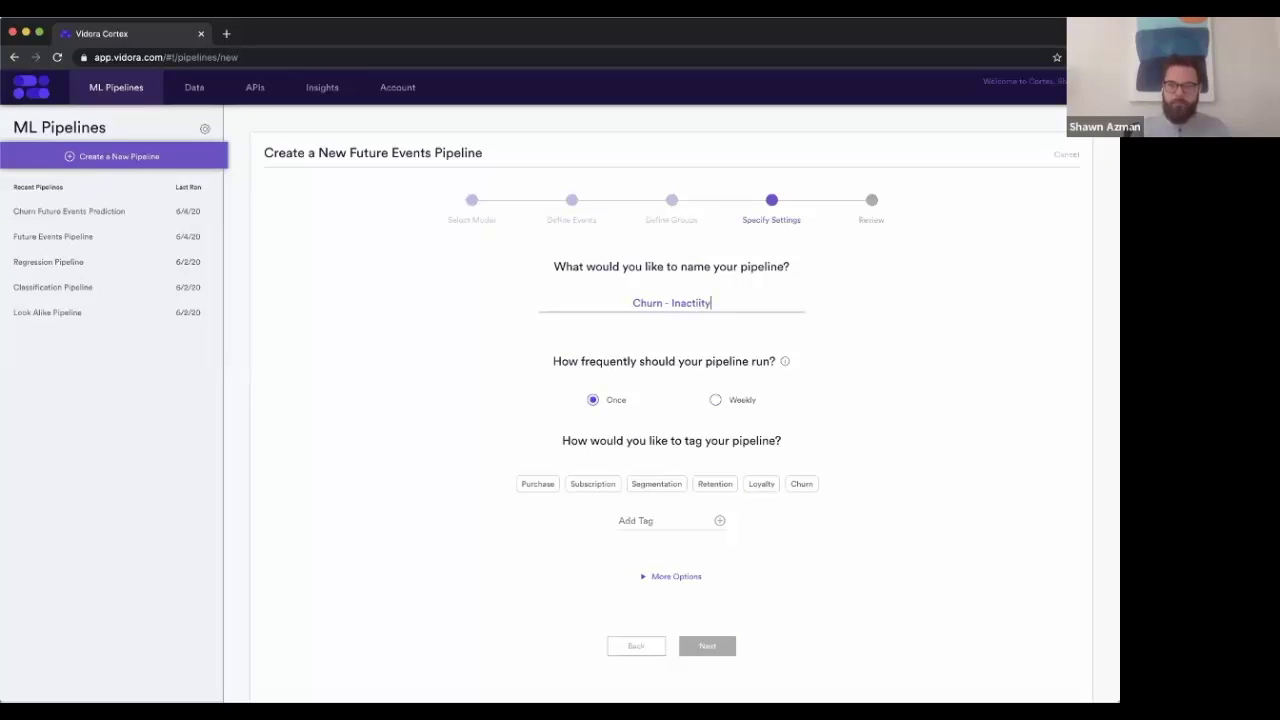
pyautogui.write(' Pre')
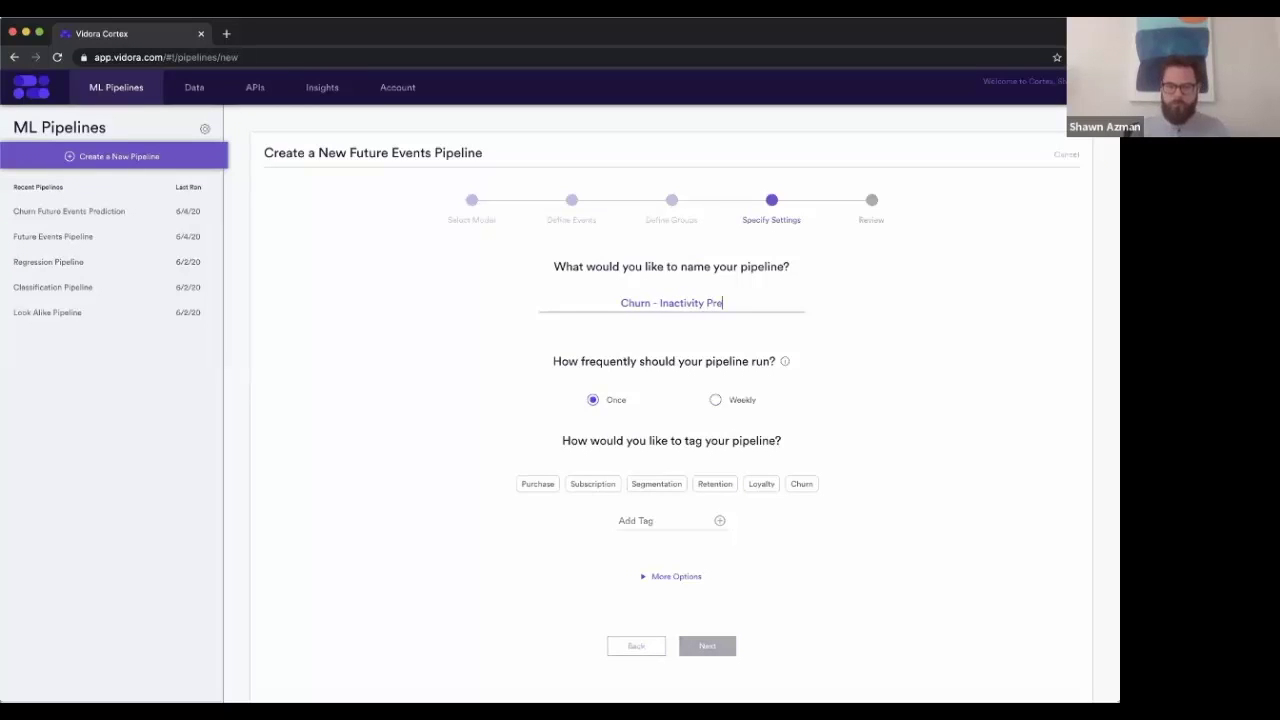
pyautogui.write('diction')
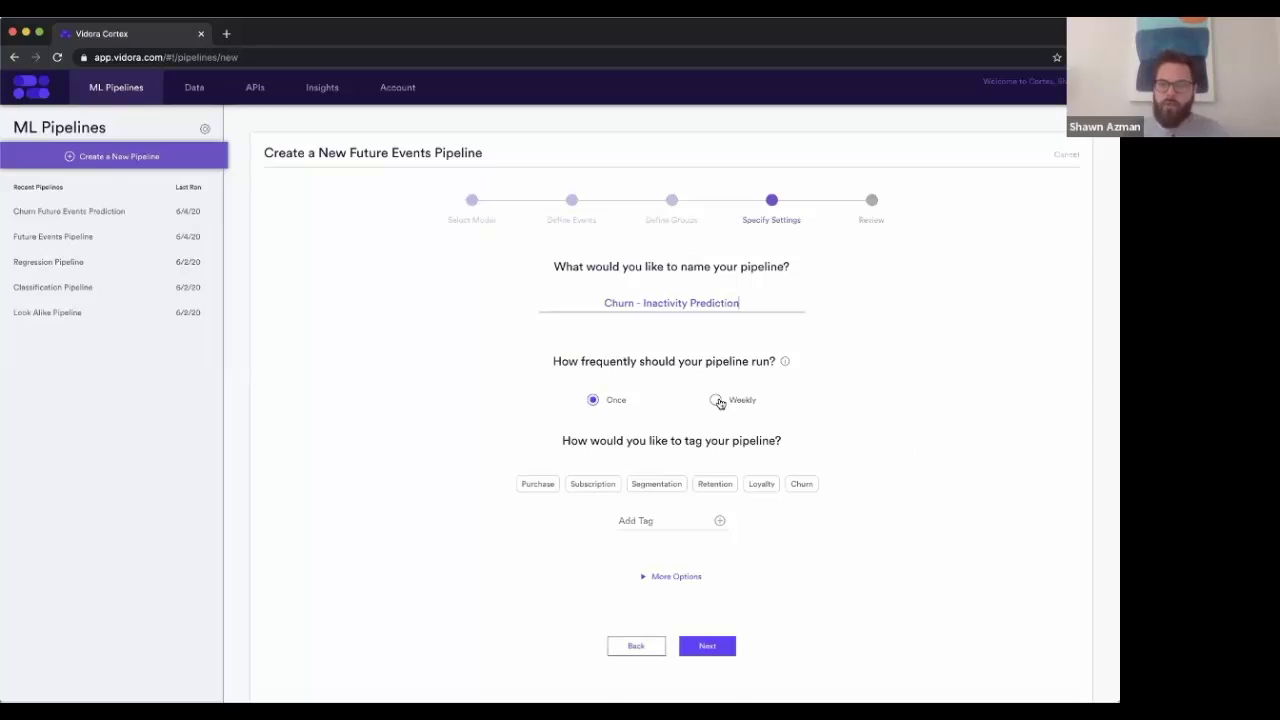
pyautogui.click(718, 401)
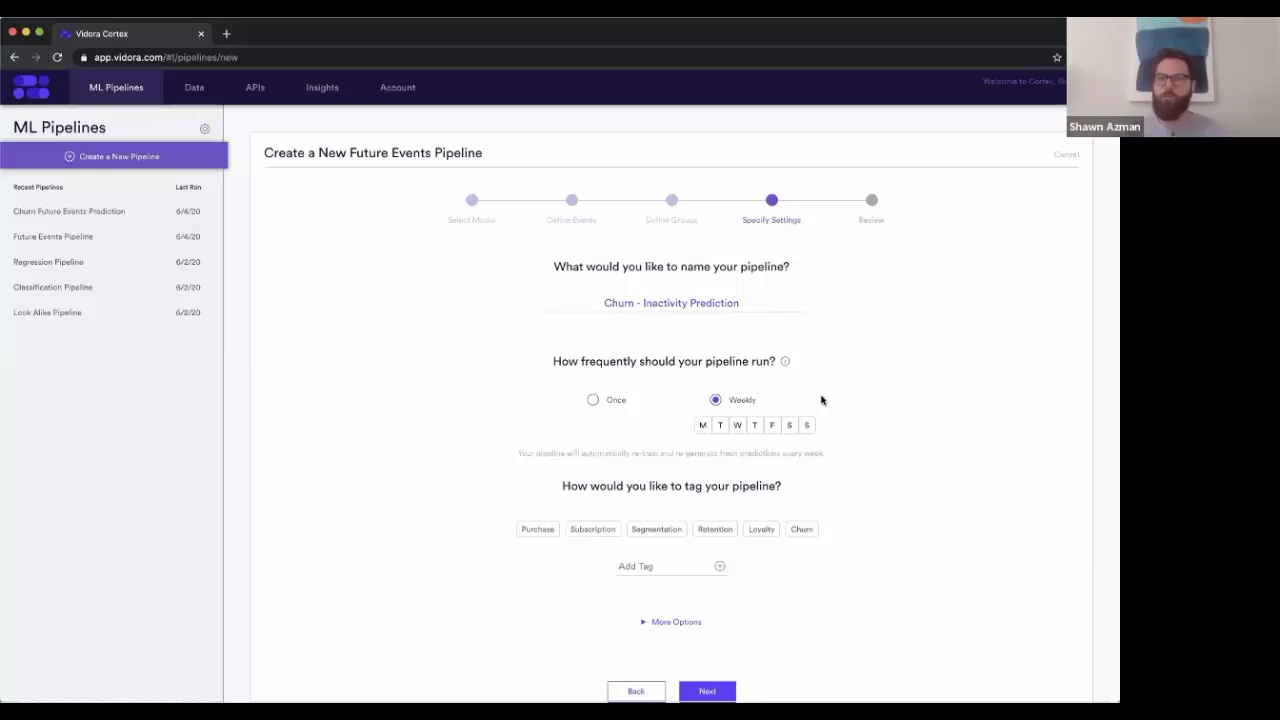
pyautogui.click(806, 425)
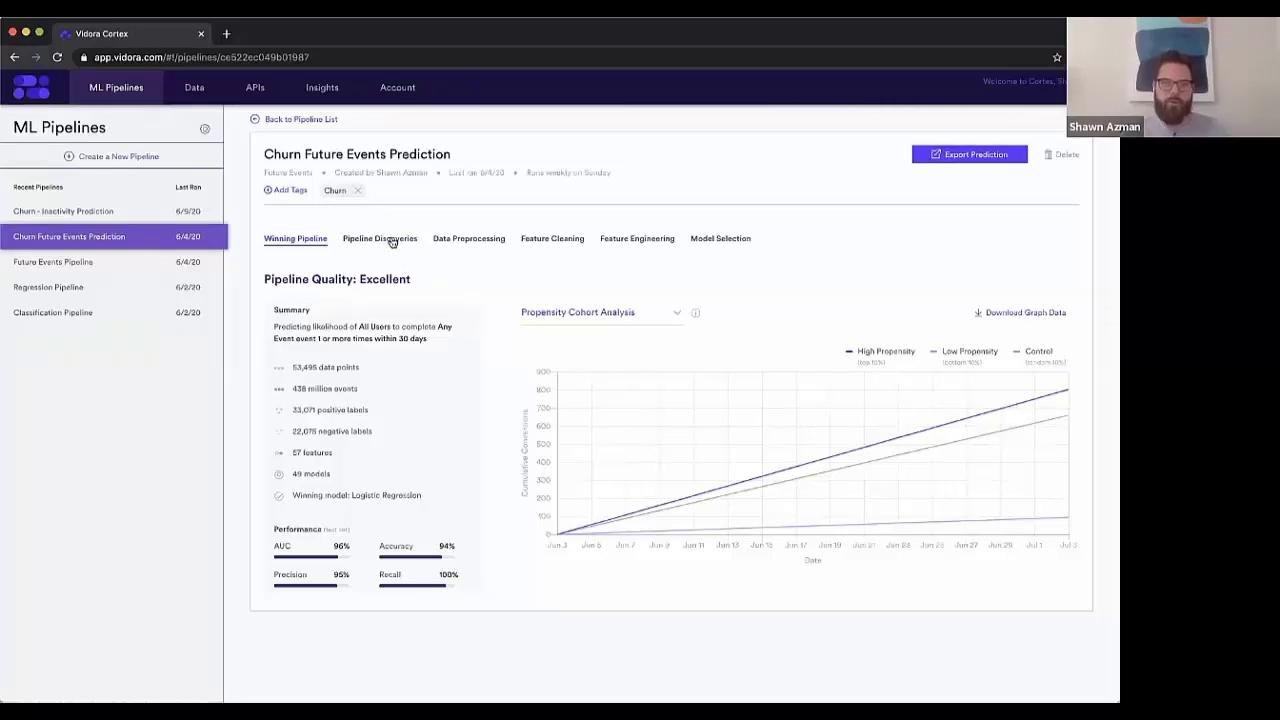
# Step: Show Pipeline Discoveries, expanding Event Types and leaving Active Days collapsed
pyautogui.click(391, 241)
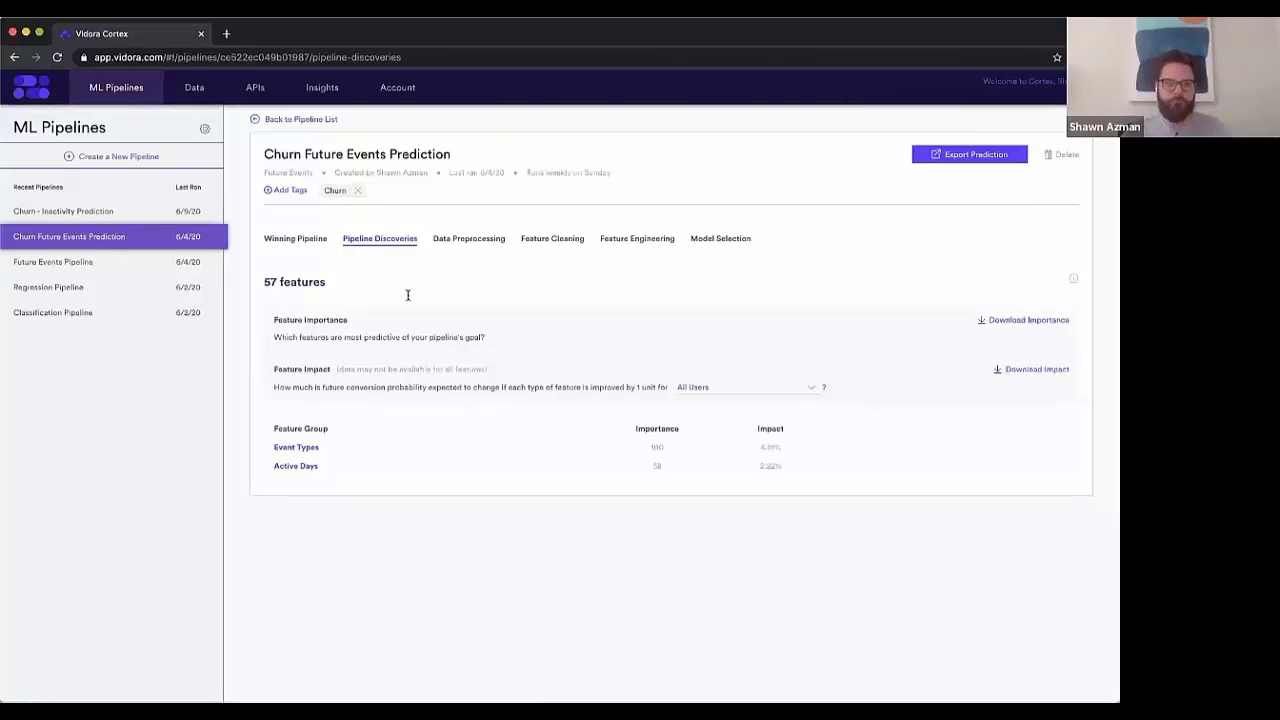
pyautogui.click(314, 468)
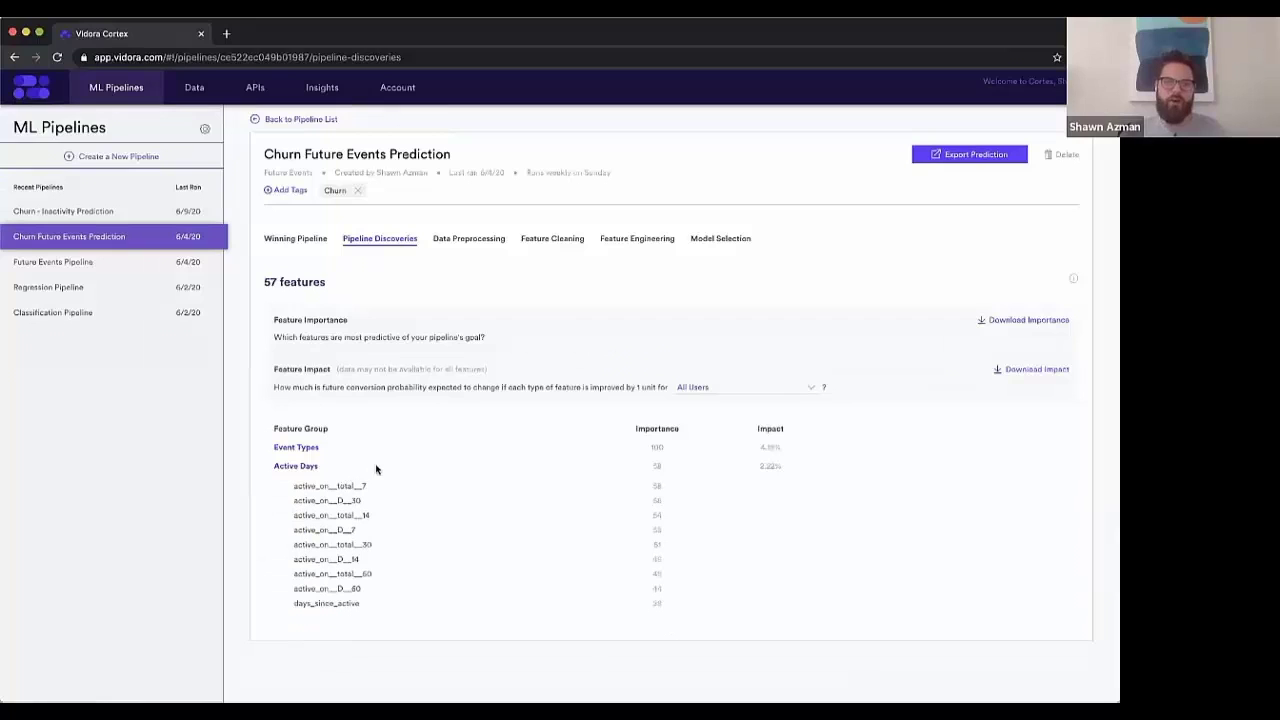
pyautogui.click(308, 449)
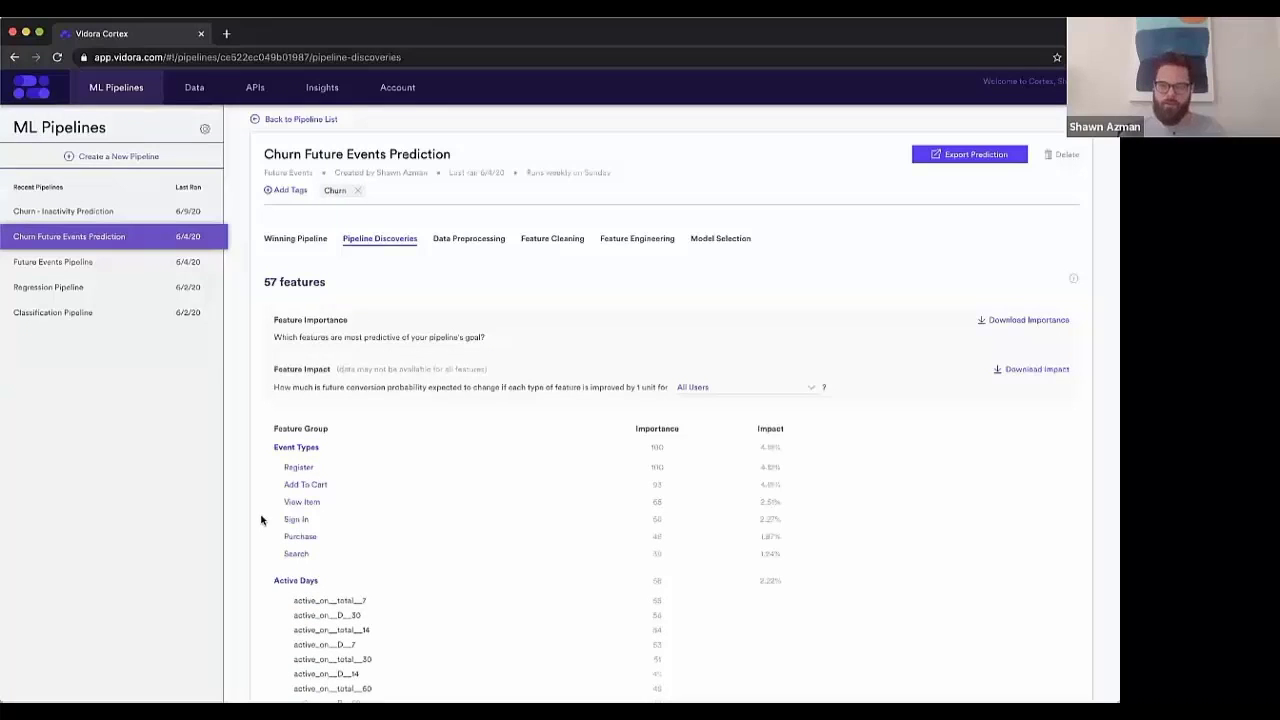
pyautogui.click(282, 580)
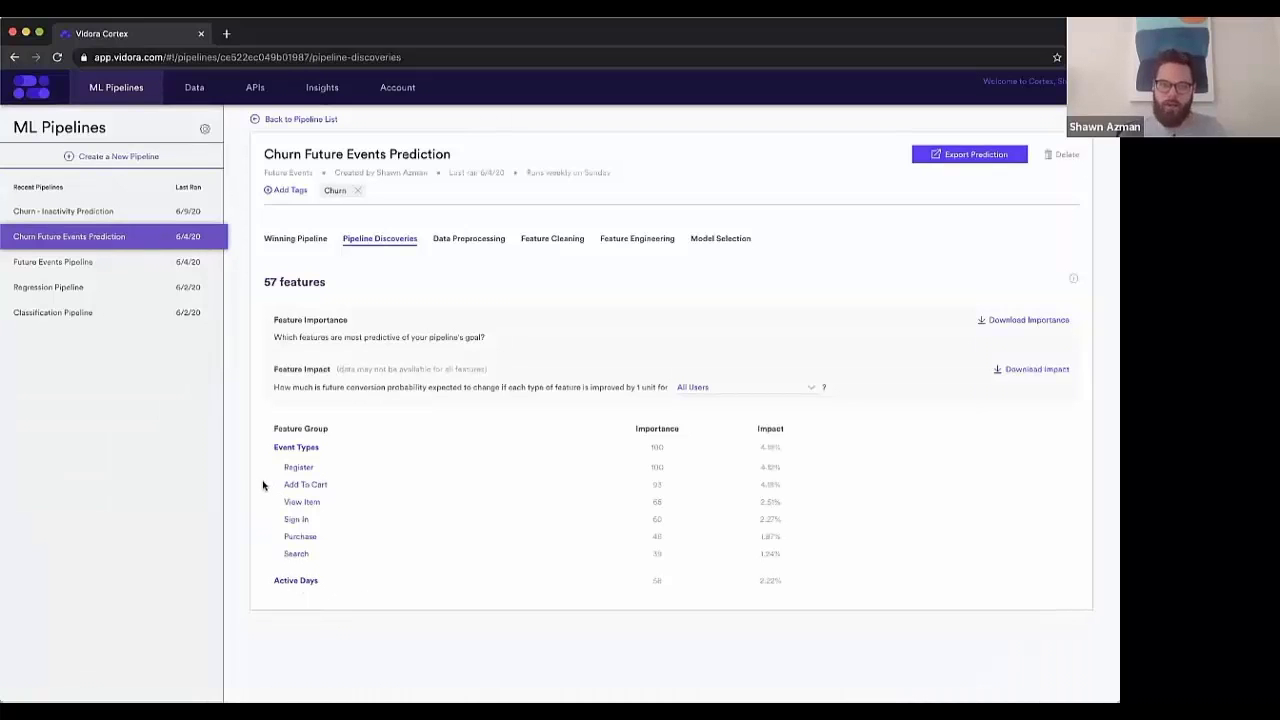
# Step: Expand and collapse Register's features, then view the 49-model comparison led by Logistic Regression
pyautogui.click(286, 467)
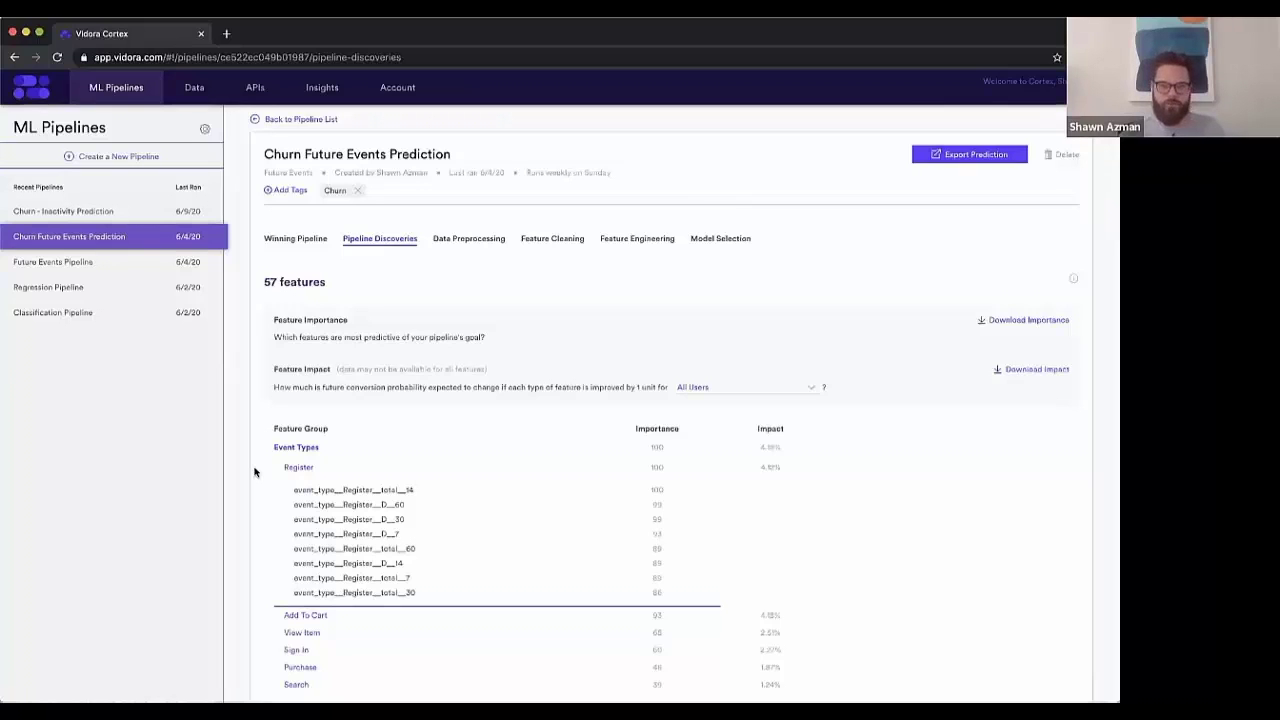
pyautogui.click(288, 467)
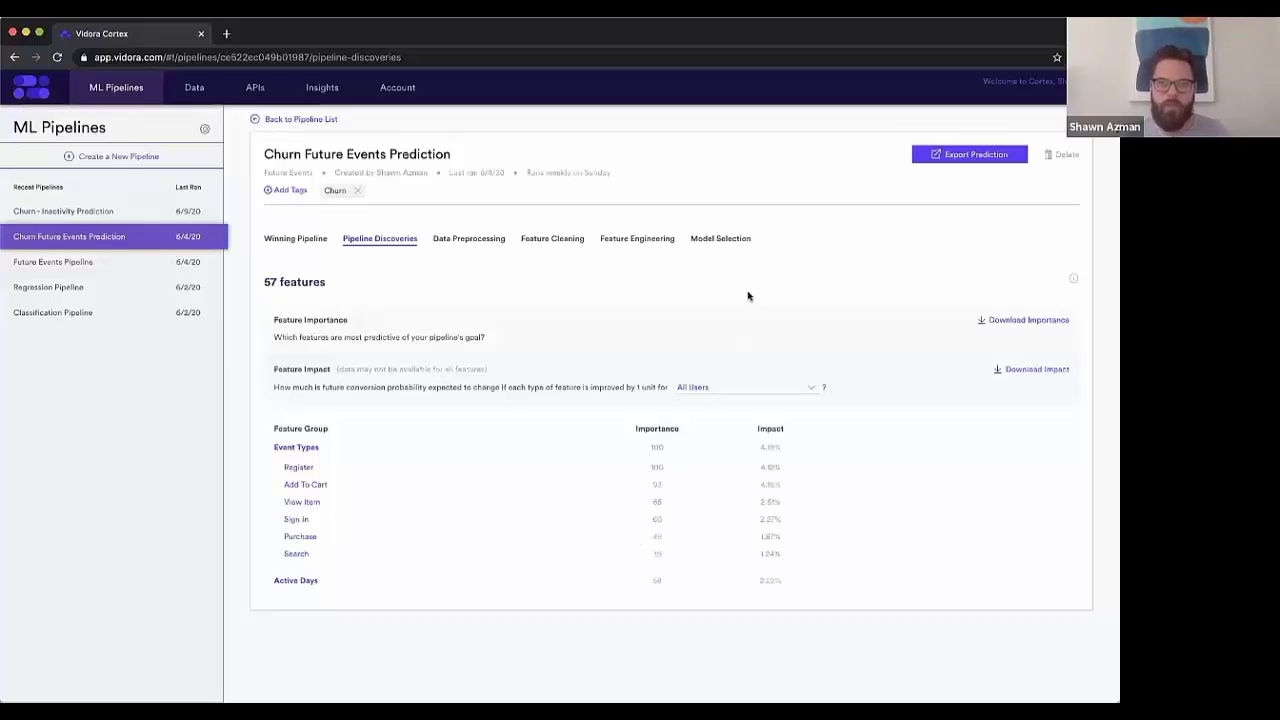
pyautogui.click(722, 240)
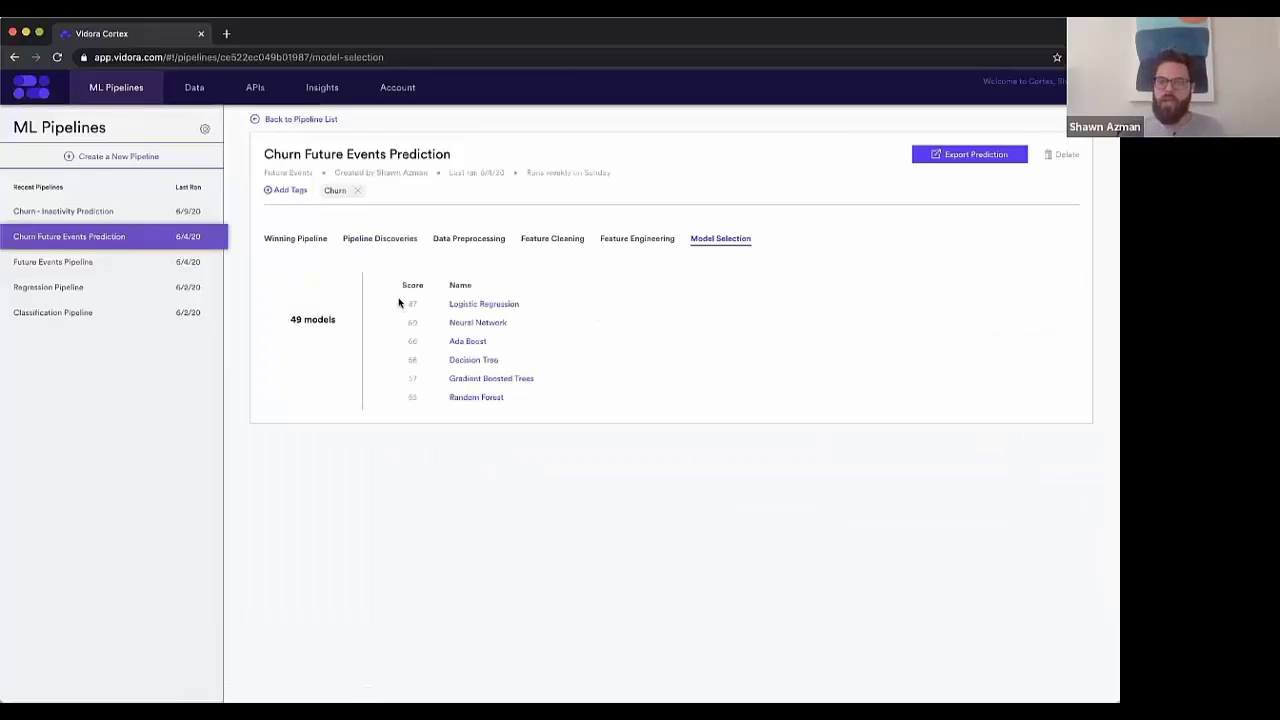
# Step: Expand Logistic Regression: 95% precision, 100% recall, 94% accuracy, 96% AUC
pyautogui.click(502, 304)
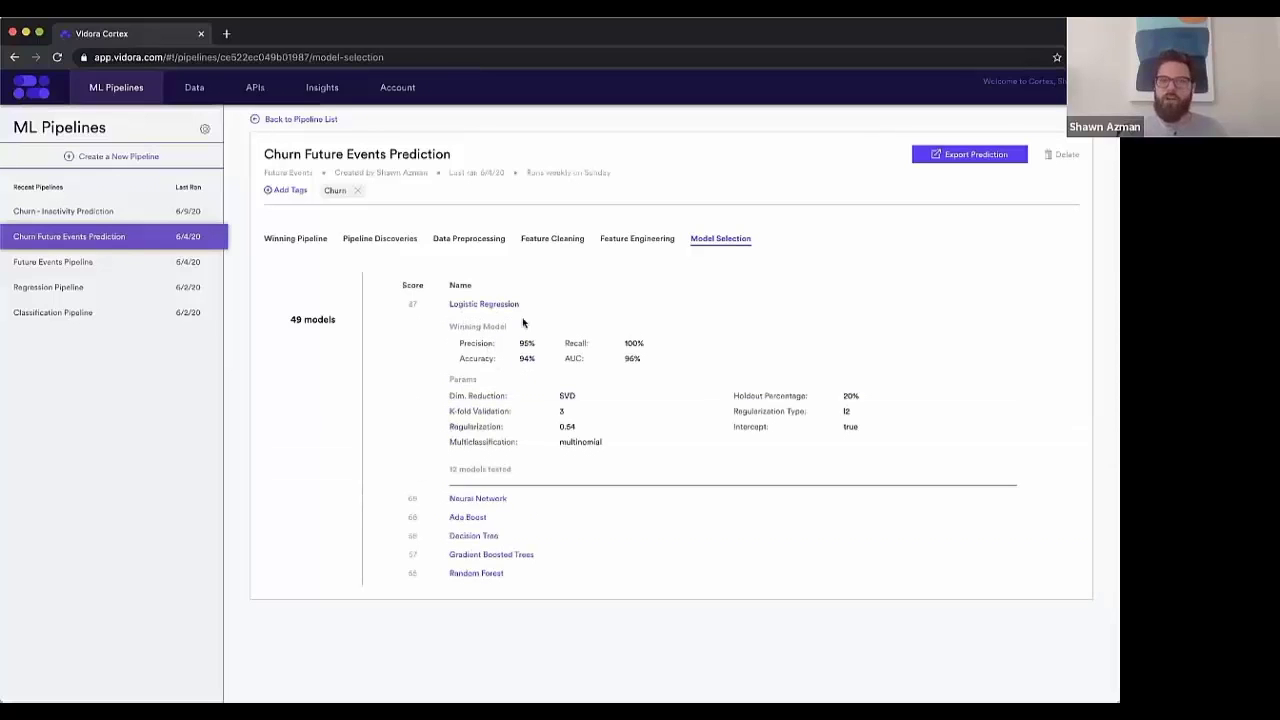